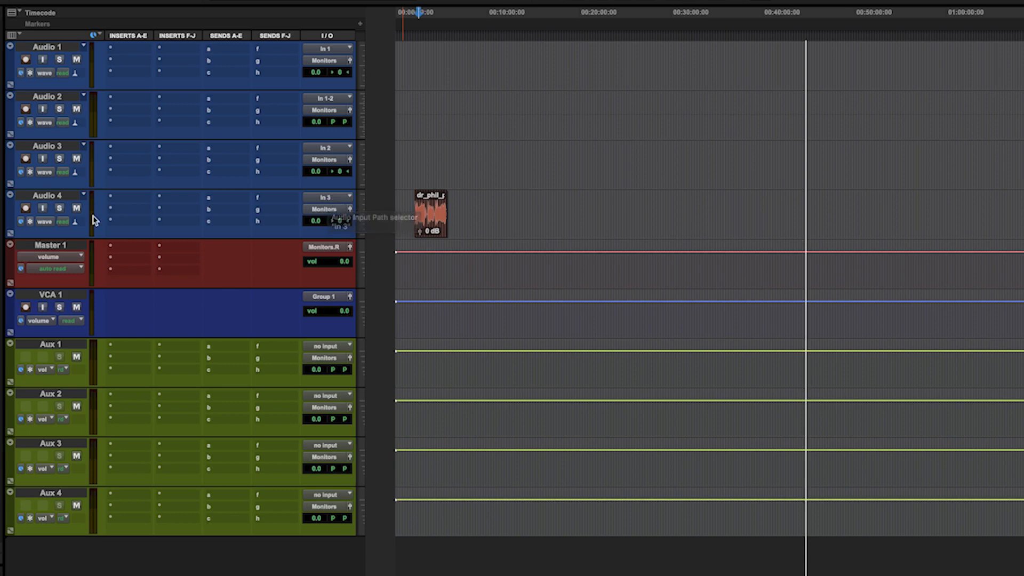
Increase the height of the Audio 4 track by two increments
left_click(53, 200)
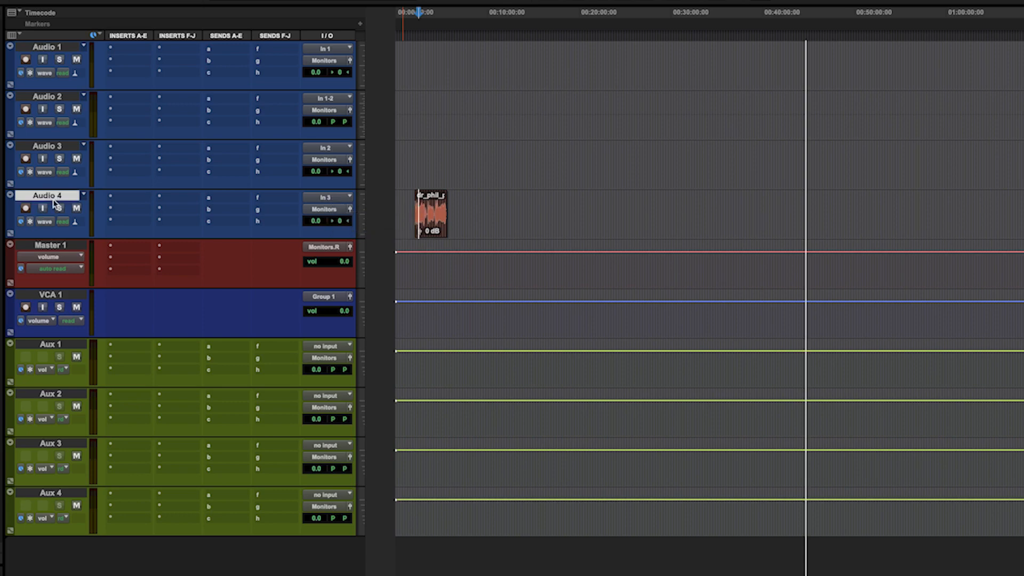
key("ctrl+Up")
key("ctrl+Up")
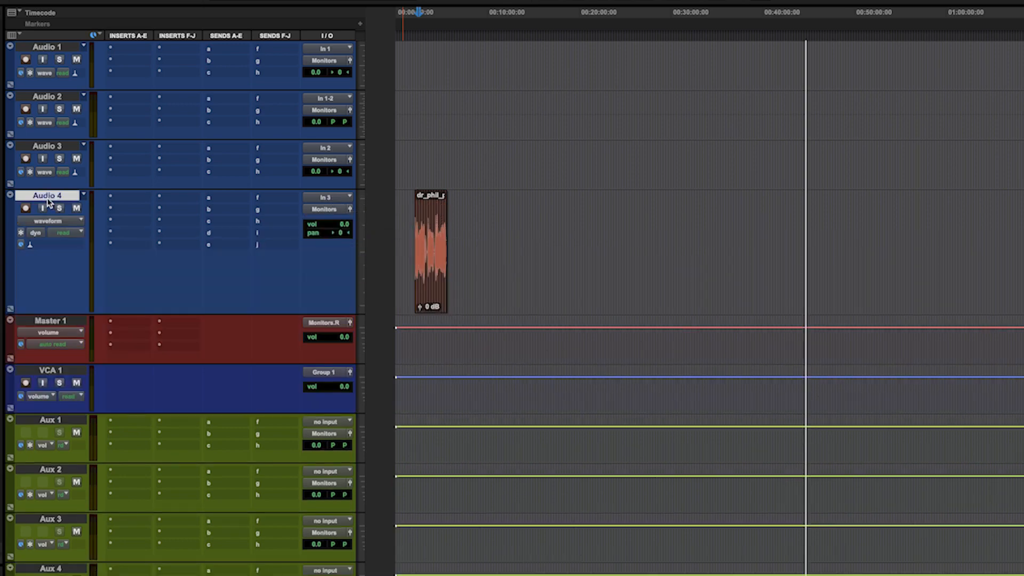
Rename the Audio 4 track as DR PHIL INTRO
double_click(59, 200)
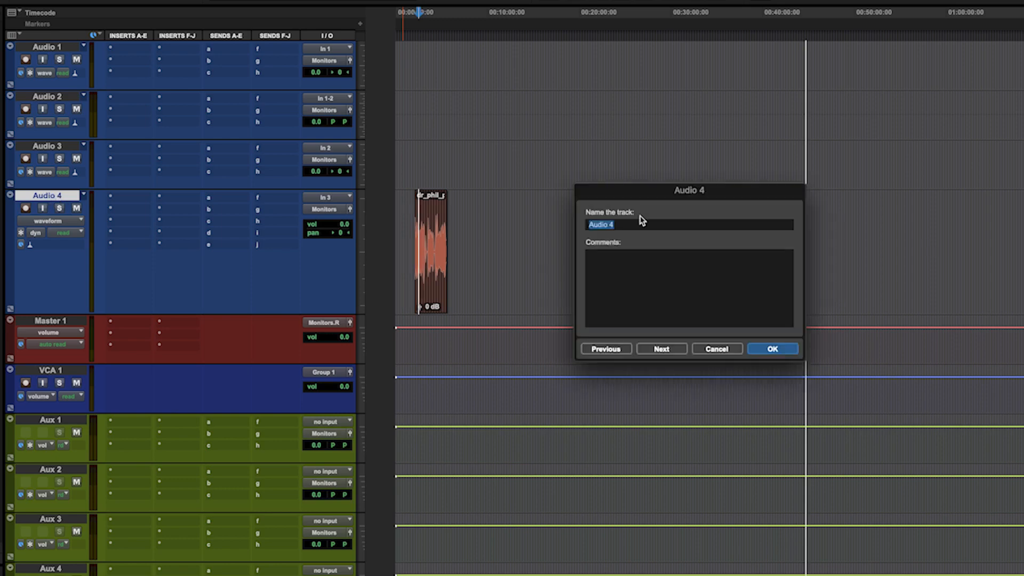
left_click(606, 225)
left_click_drag(607, 225, 566, 216)
type("DR PHIL")
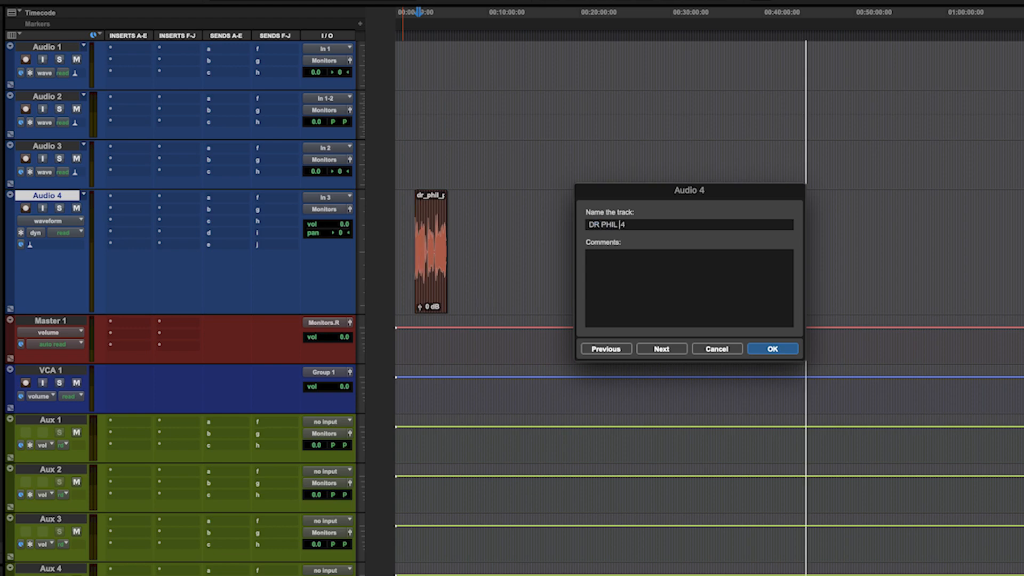
key("shift+Right")
type("INTRO")
key("Return")
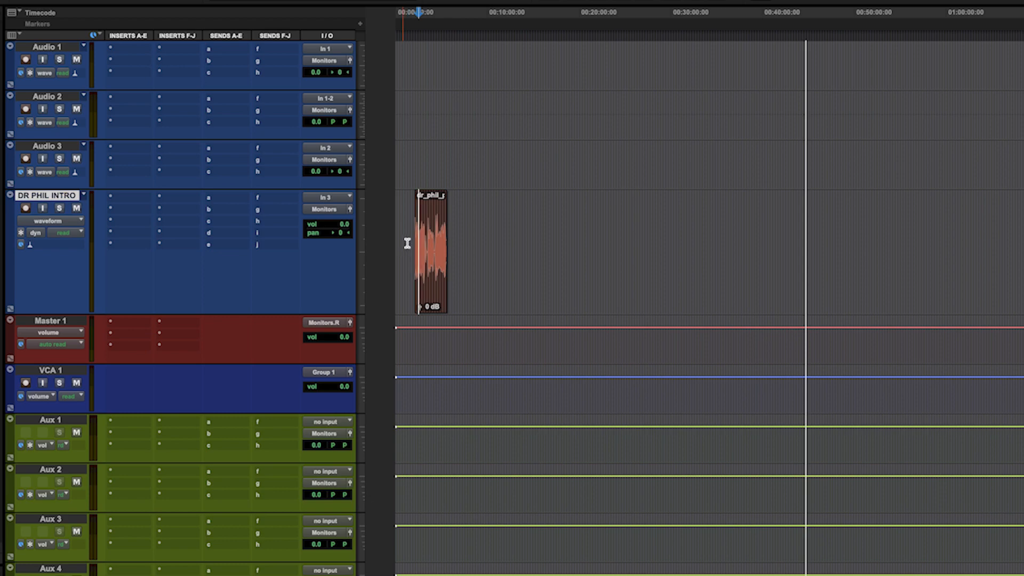
Switch the DR PHIL INTRO track's input to In 1, In 2 and finally no input
left_click(413, 214)
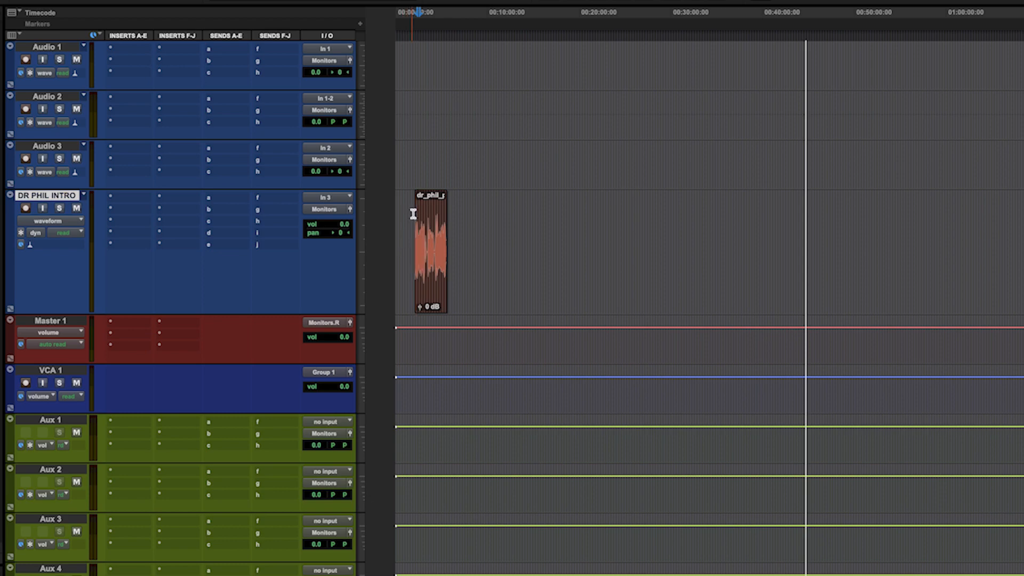
left_click(332, 200)
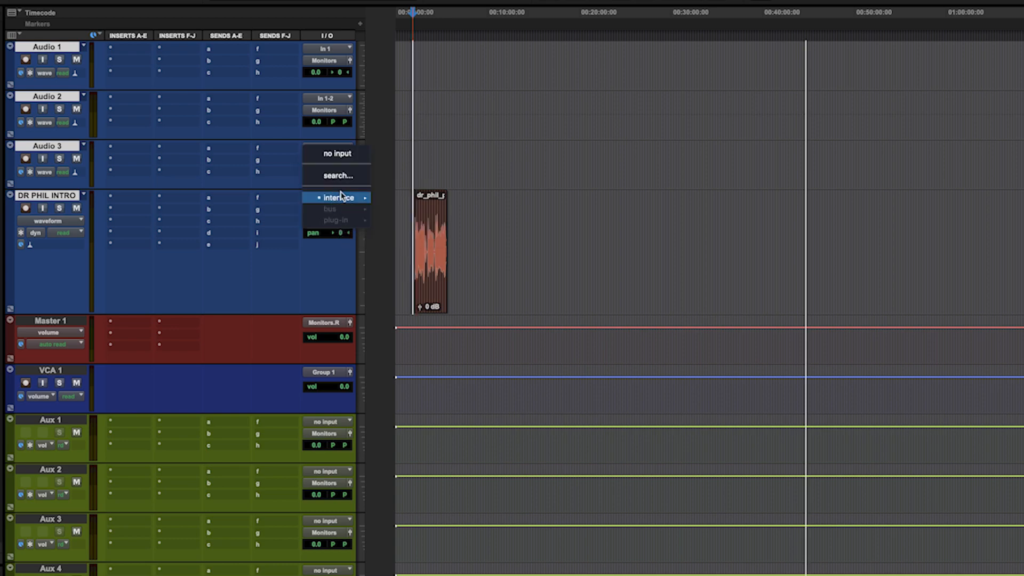
mouse_move(332, 199)
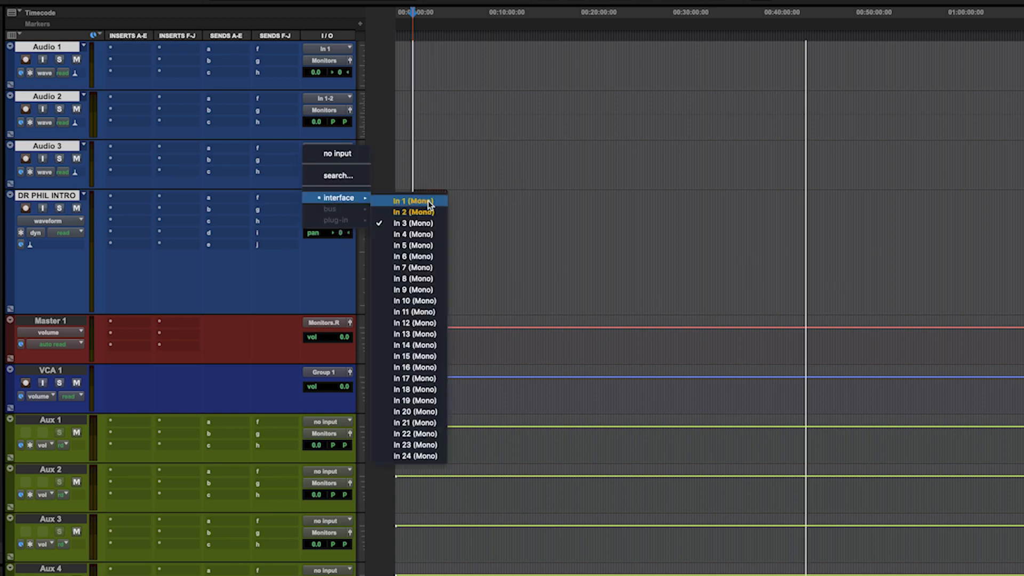
key("Escape")
left_click(343, 201)
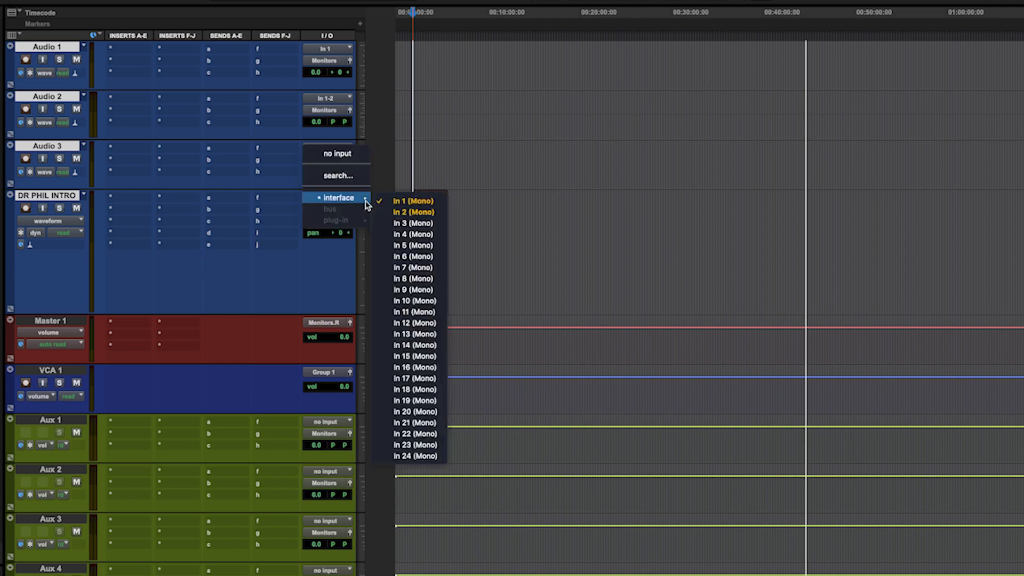
key("Escape")
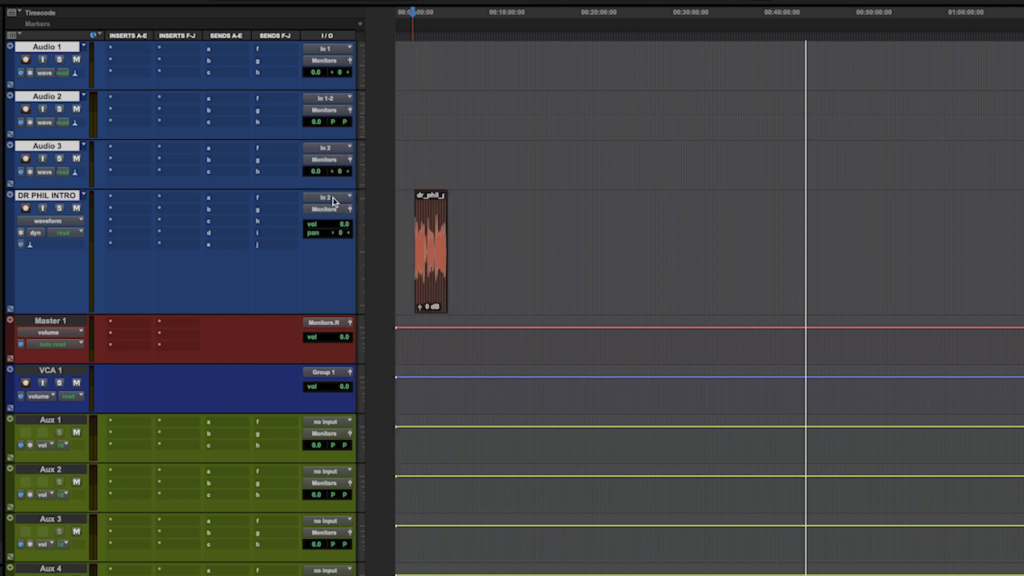
left_click(333, 200)
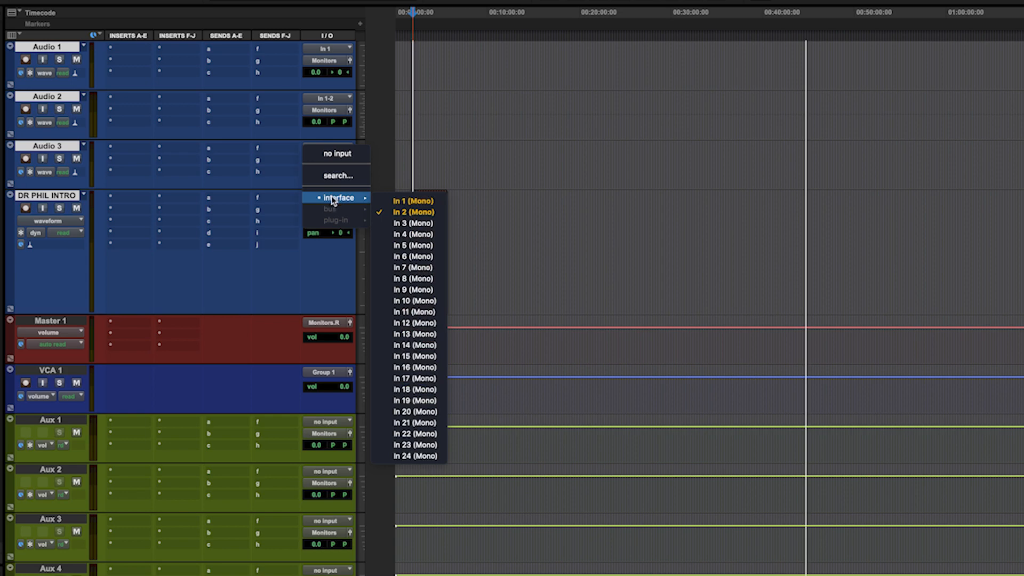
left_click(342, 154)
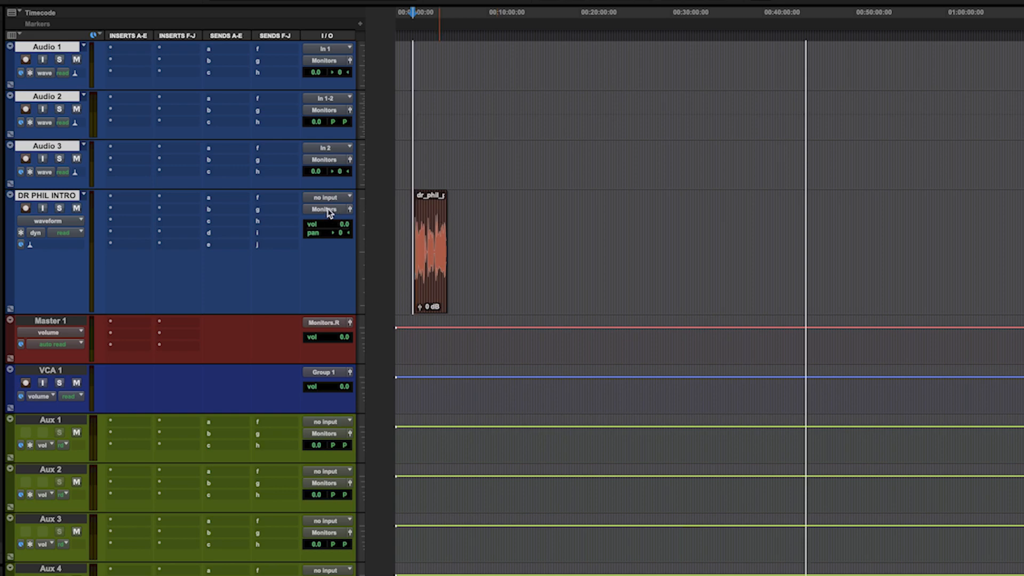
Set the DR PHIL INTRO track's output to no output and place the cursor past its clip
left_click(329, 211)
left_click(336, 164)
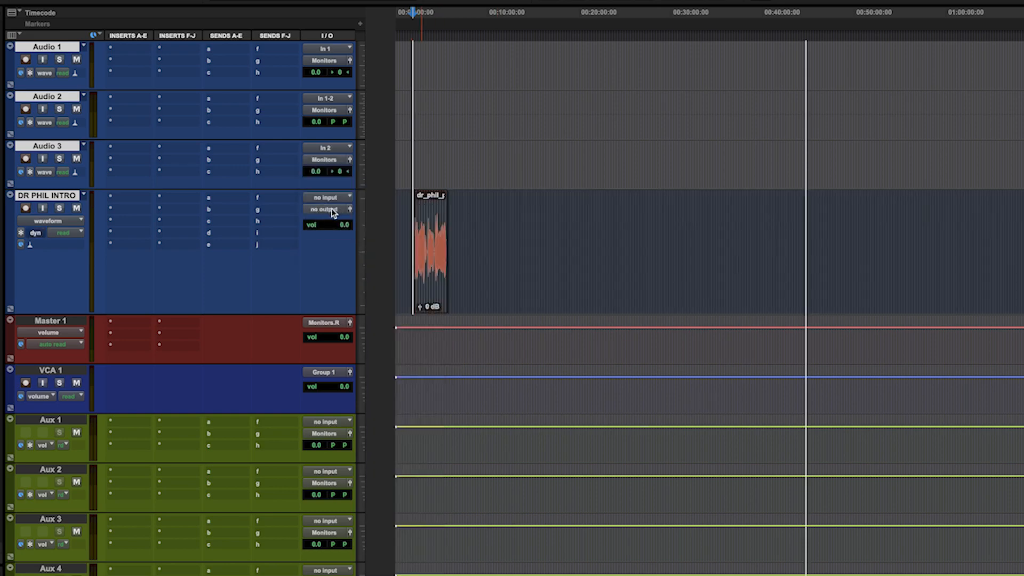
left_click(432, 229)
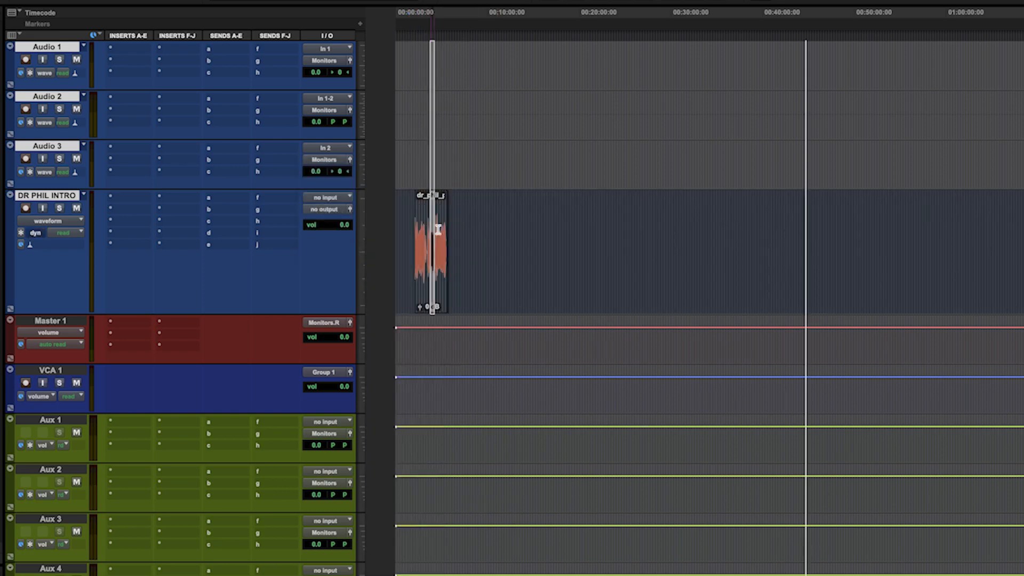
left_click(487, 213)
Open the output search for the DR PHIL INTRO track, close it, and route the output to Monitors (Stereo) -> Out 1-2
left_click(320, 209)
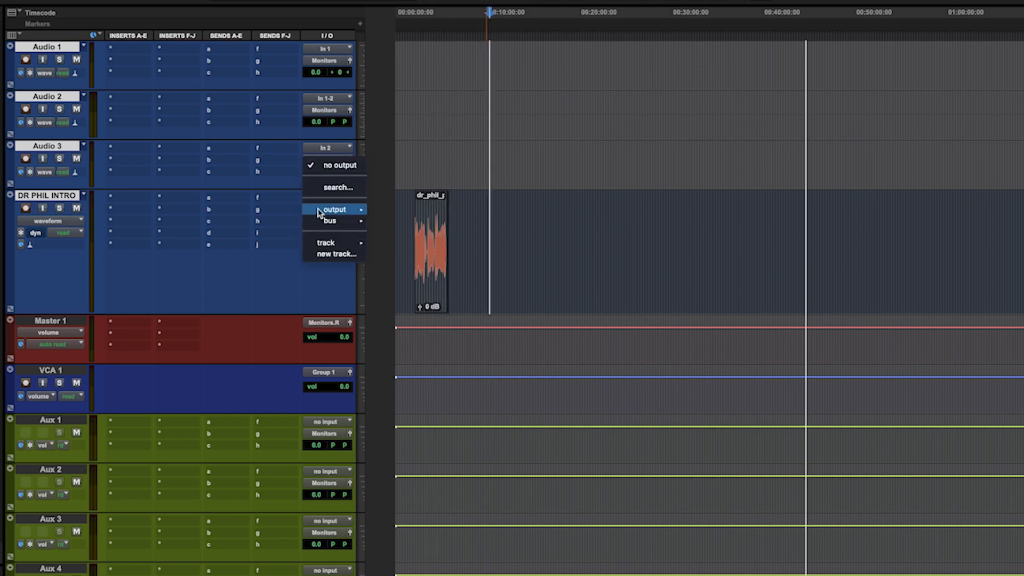
left_click(343, 189)
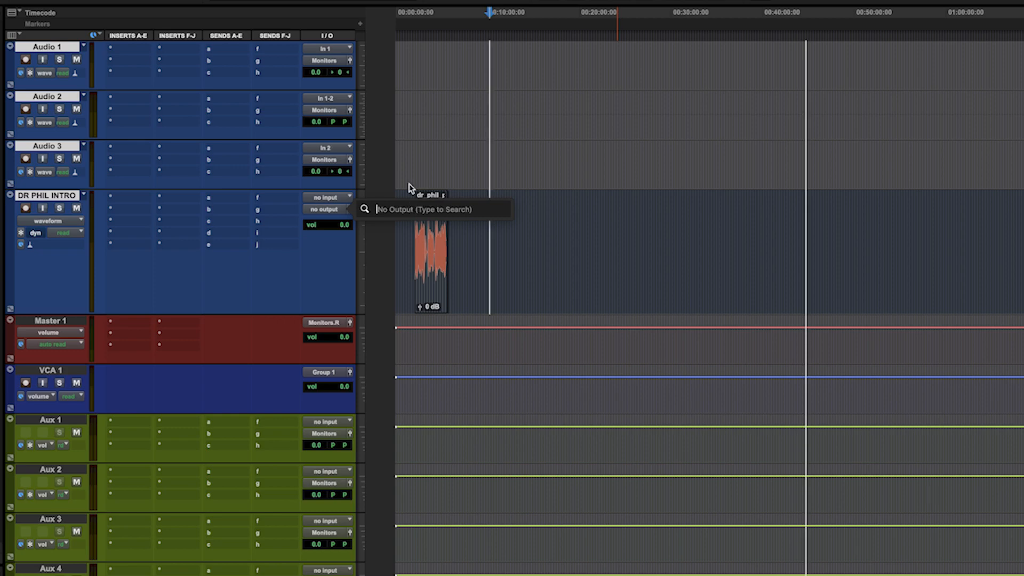
left_click(334, 210)
mouse_move(336, 210)
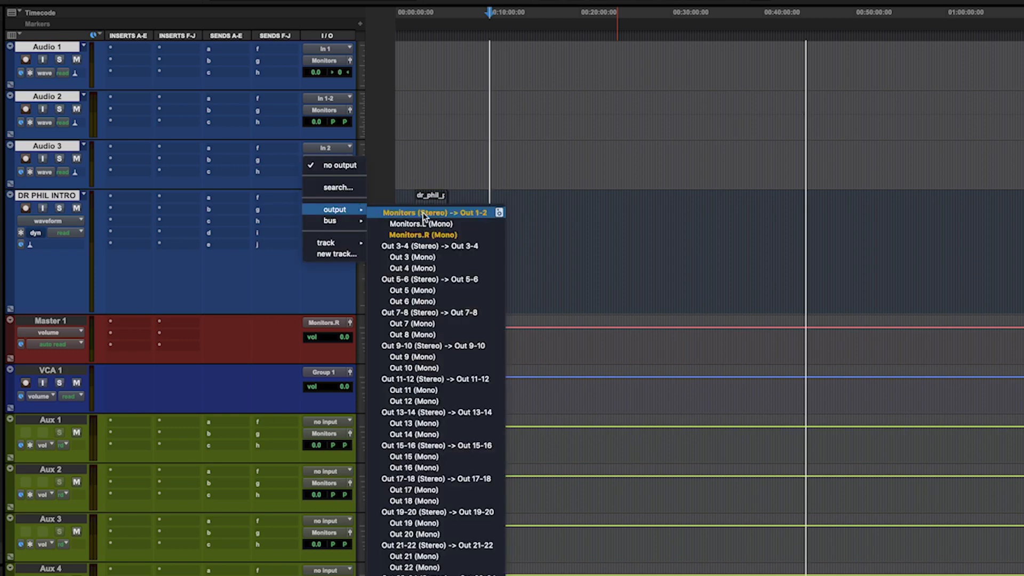
left_click(422, 214)
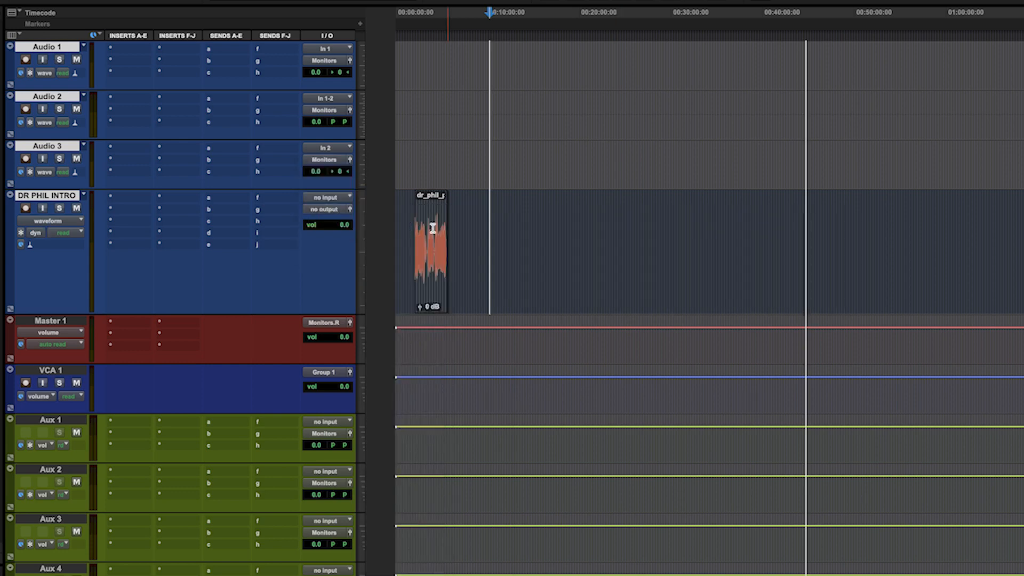
Play the audio clip on the DR PHIL INTRO track from its start
left_click(411, 218)
key("Tab")
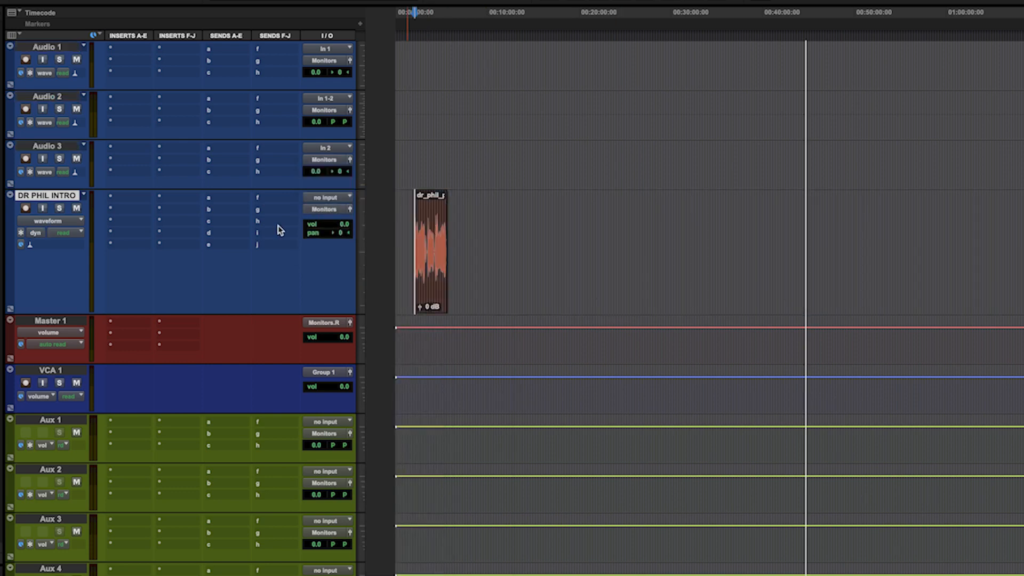
key("space")
key("t")
key("t")
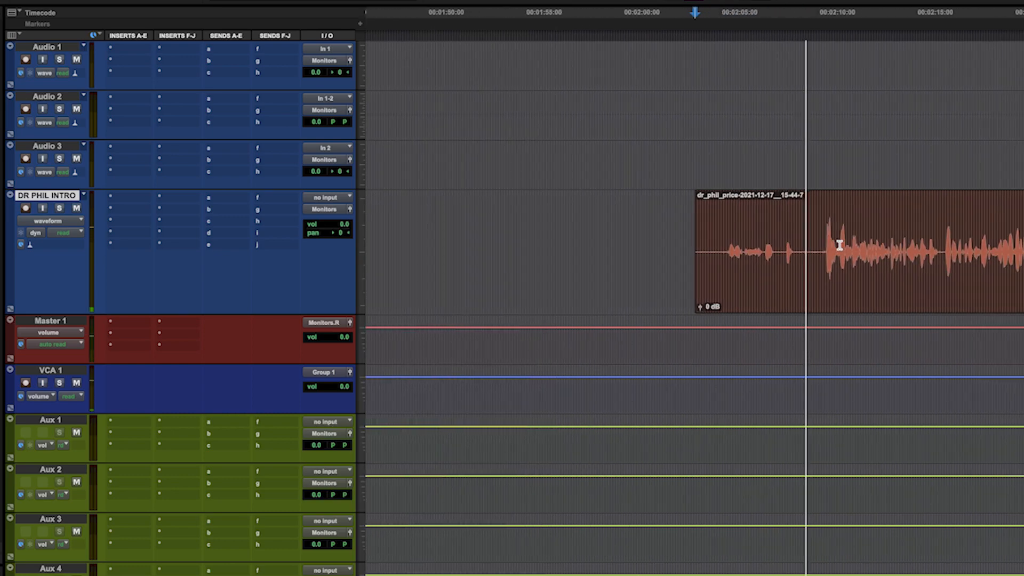
key("r")
key("r")
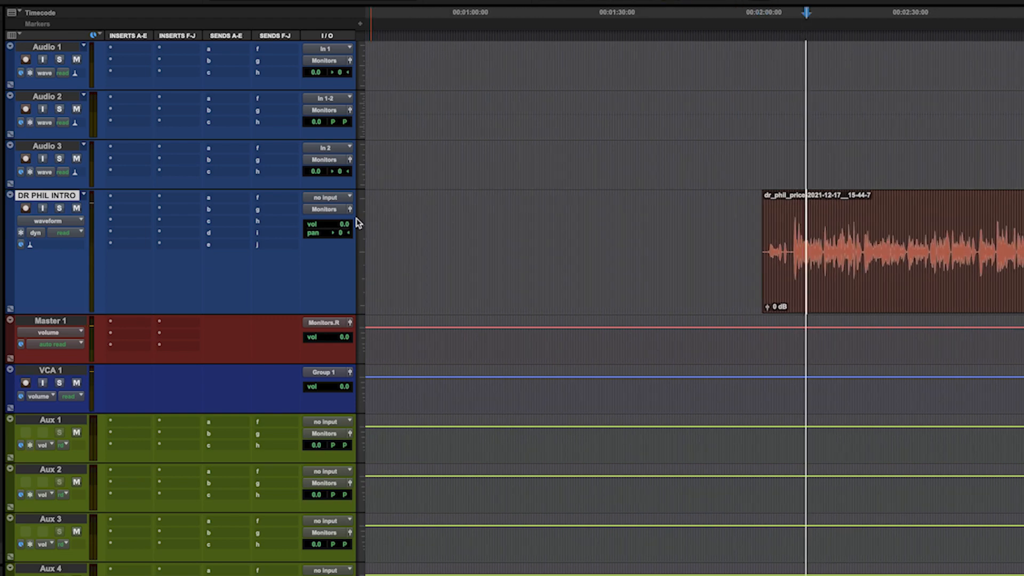
Review the bus and track destinations available for the DR PHIL INTRO track's output
left_click(342, 210)
mouse_move(342, 223)
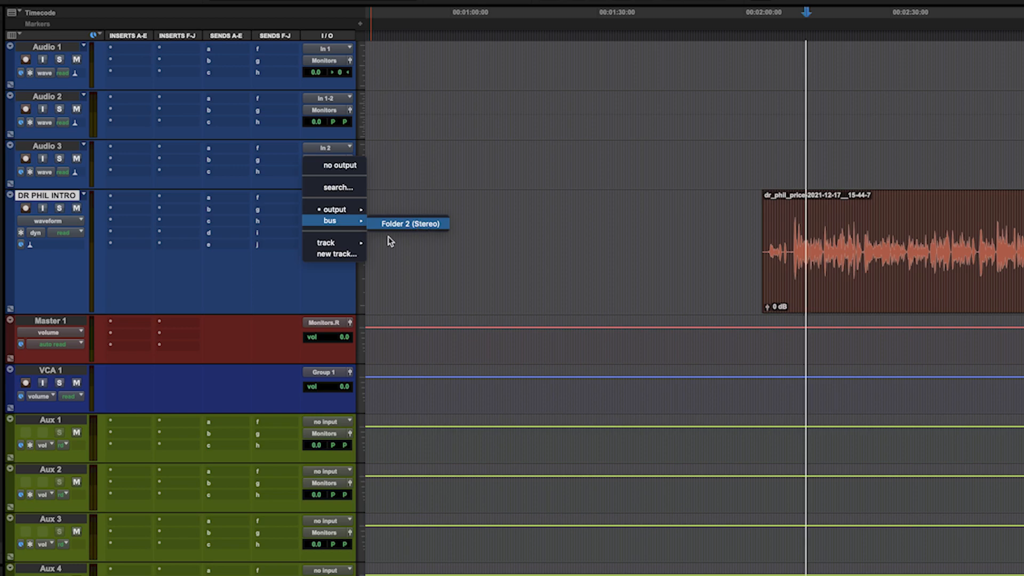
mouse_move(342, 243)
key("Escape")
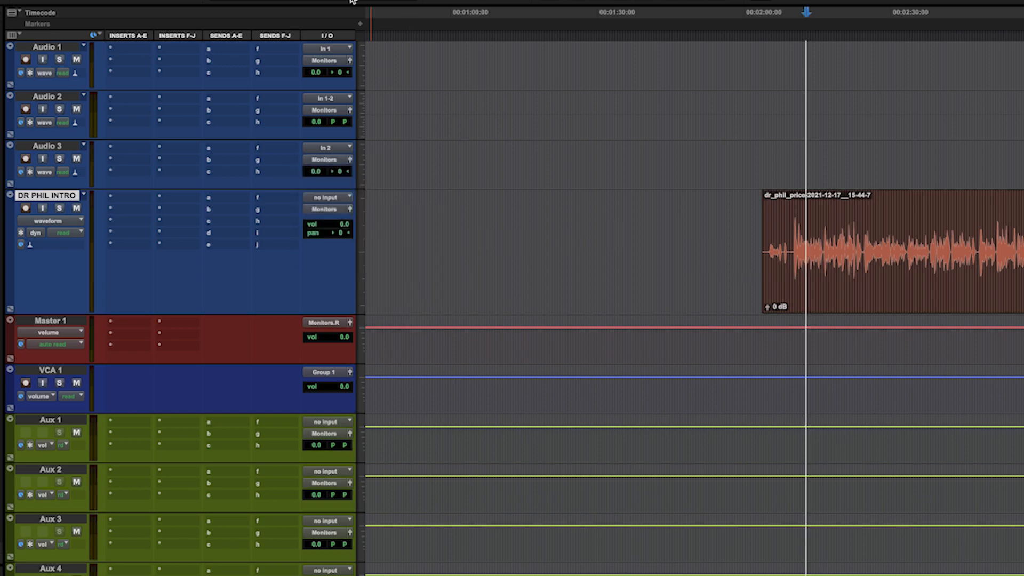
Examine the bus paths in I/O Setup with the Monitors path collapsed, and close the setup
left_click(265, 1)
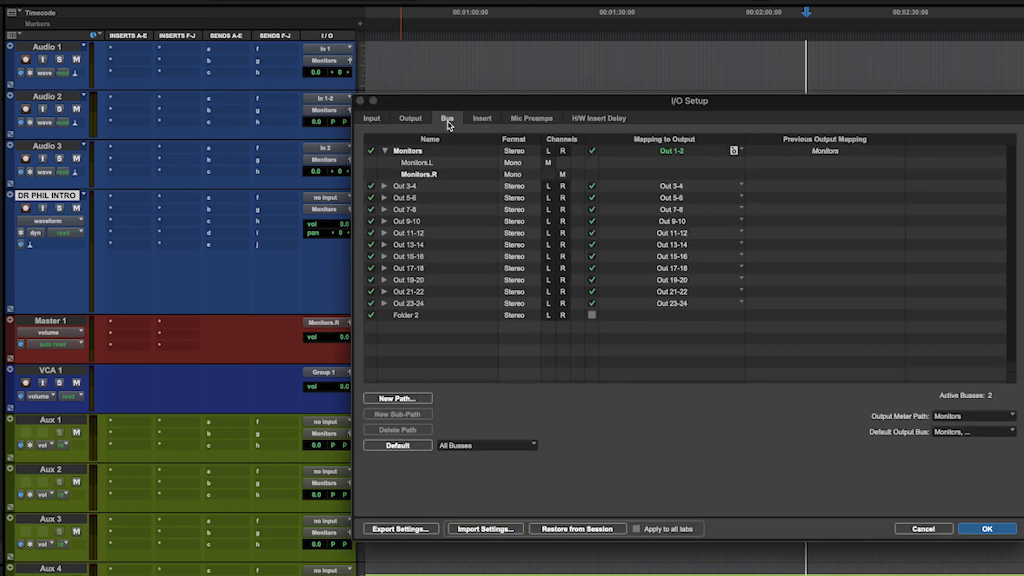
left_click(385, 152)
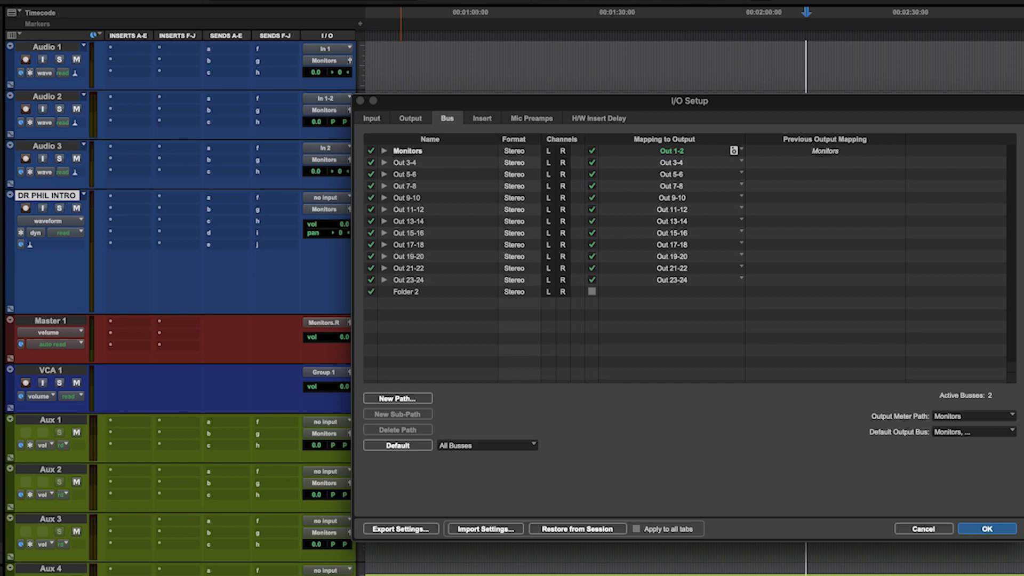
key("Return")
Route the DR PHIL INTRO track's output to the Aux 1 (Stereo) track
left_click(324, 209)
mouse_move(376, 245)
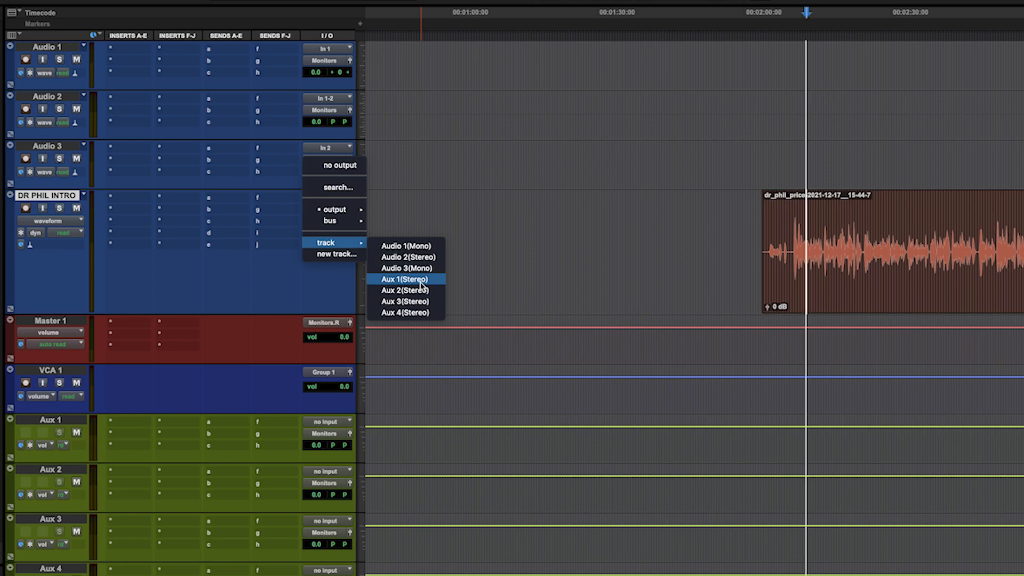
left_click(421, 281)
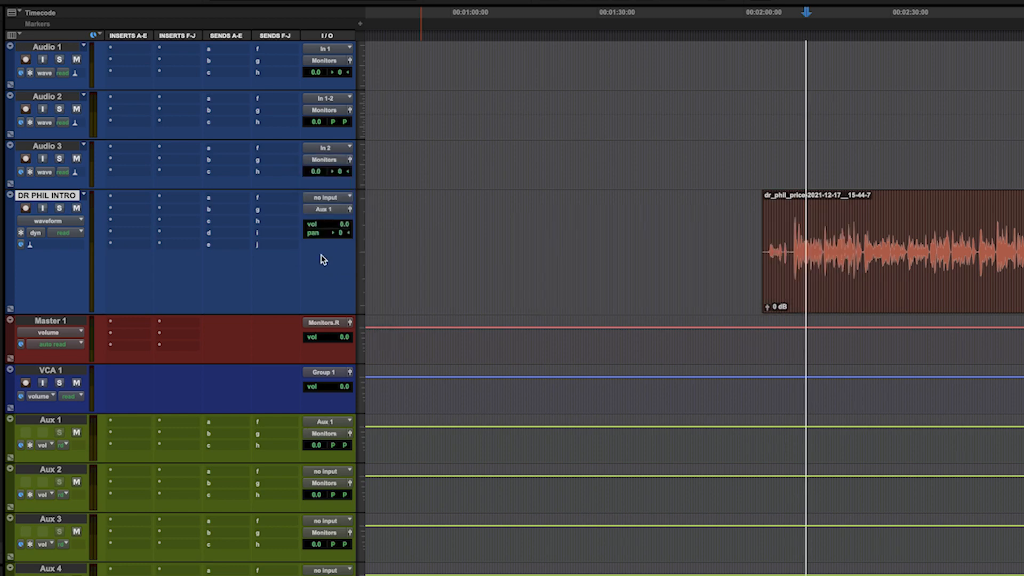
Check which bus is assigned to the DR PHIL INTRO track's output
left_click(328, 214)
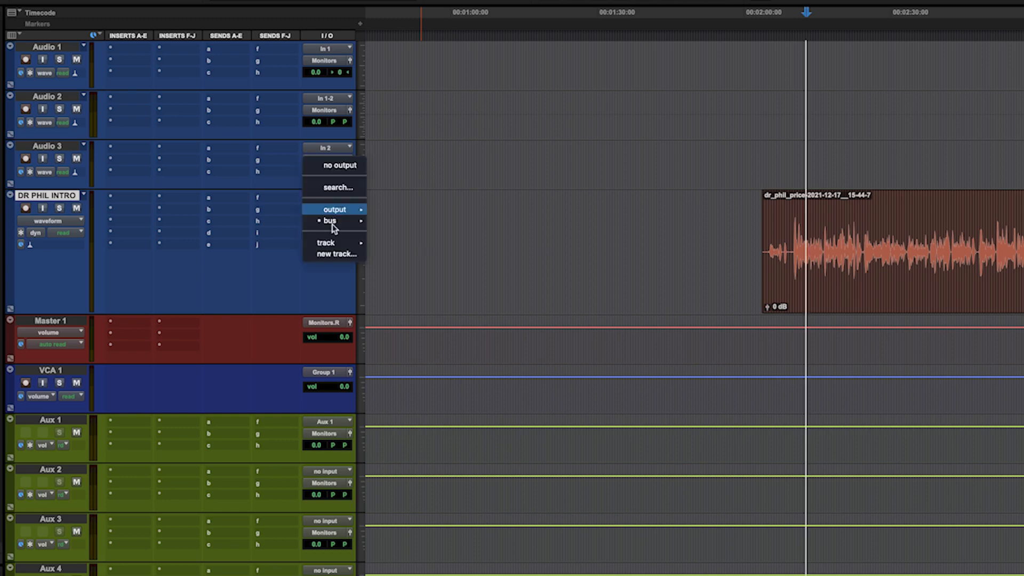
mouse_move(336, 221)
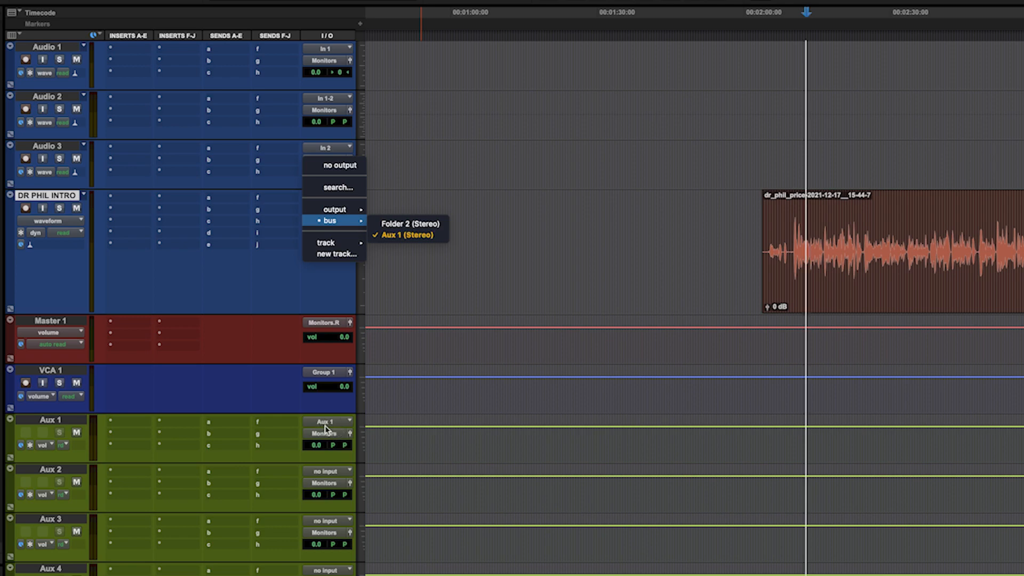
left_click(419, 280)
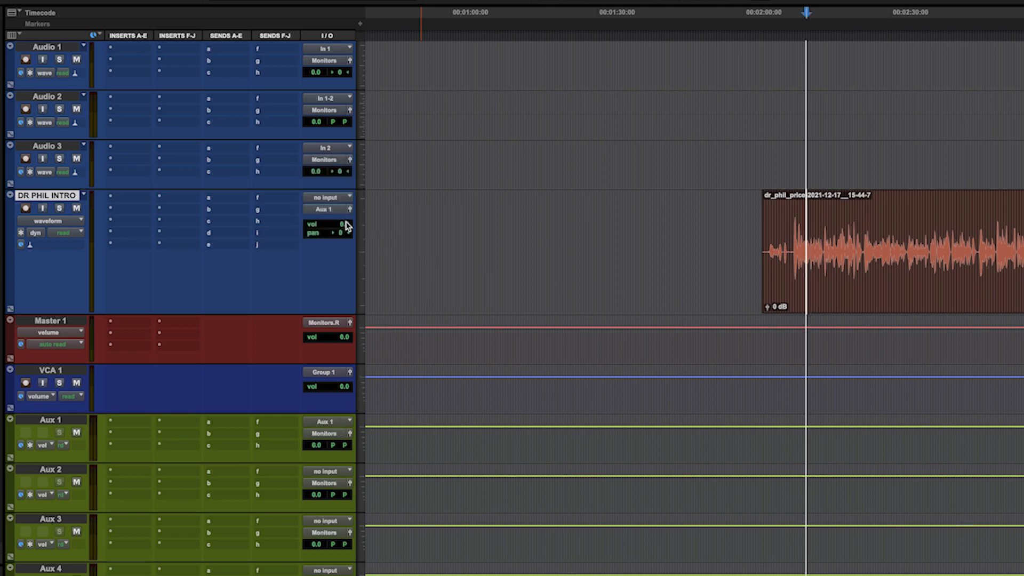
Route the DR PHIL INTRO track's output to a new stereo Aux Input track named Aux 5, created next to the current track
left_click(324, 210)
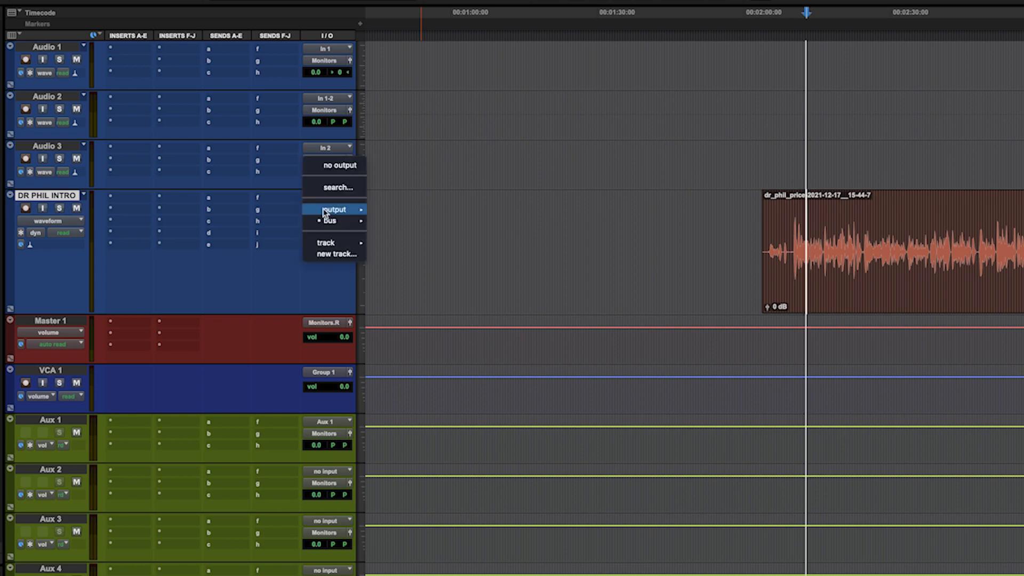
left_click(329, 255)
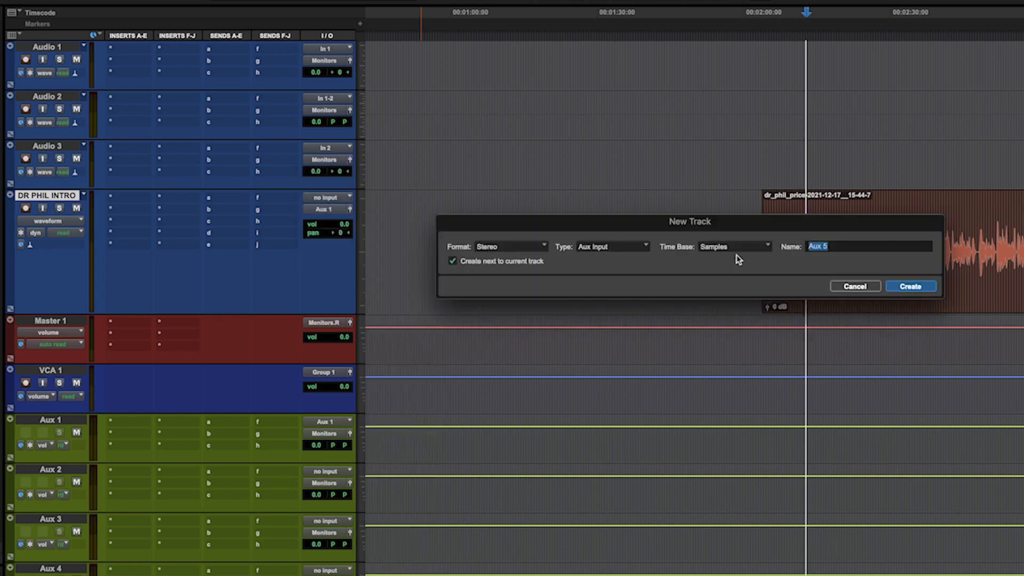
left_click(522, 248)
left_click(640, 251)
left_click(635, 245)
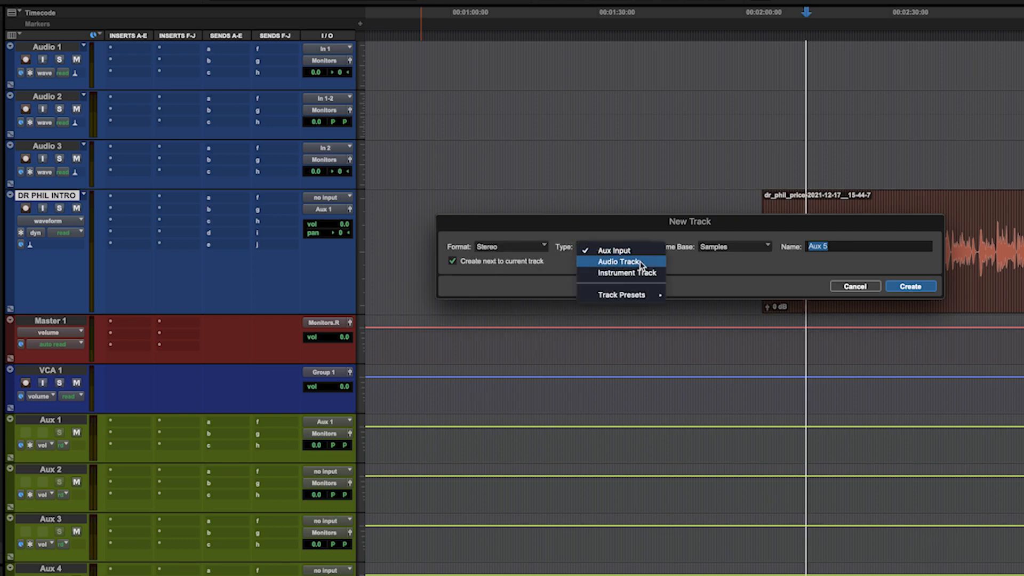
left_click(641, 262)
left_click(633, 248)
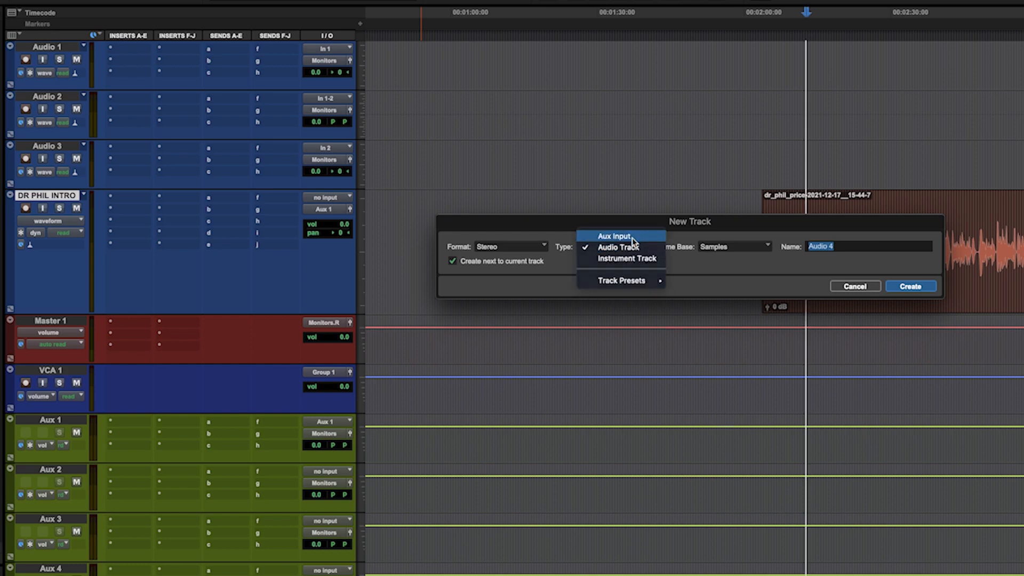
left_click(632, 238)
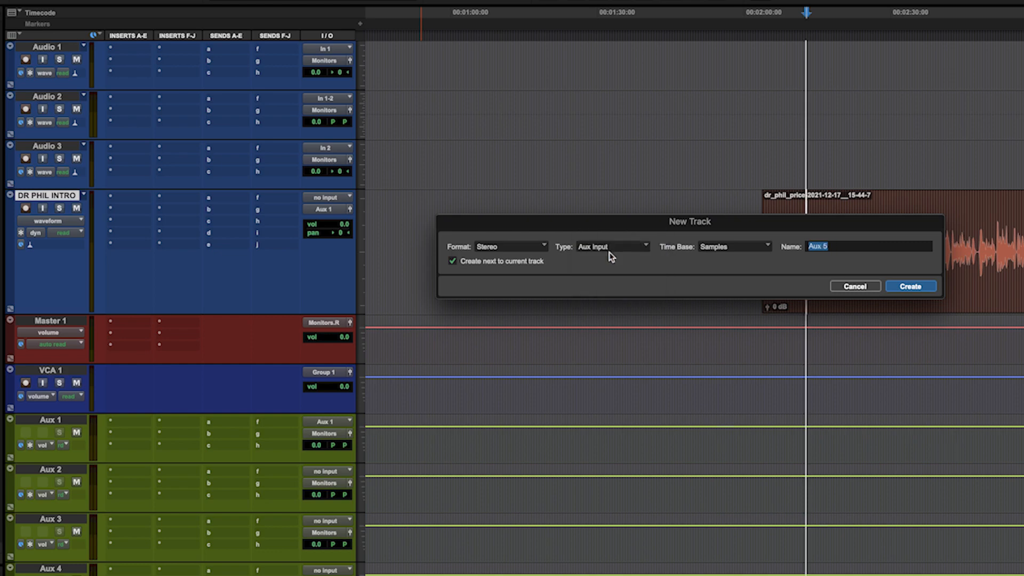
left_click(843, 247)
left_click(910, 287)
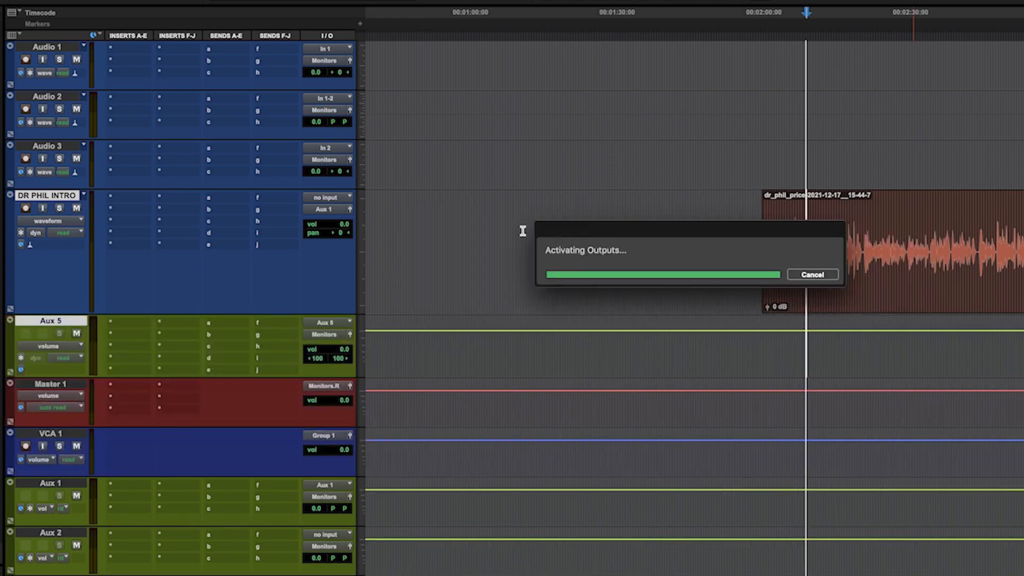
Check which bus the DR PHIL INTRO track's output uses with the new Aux 5 routing
left_click(336, 215)
mouse_move(342, 220)
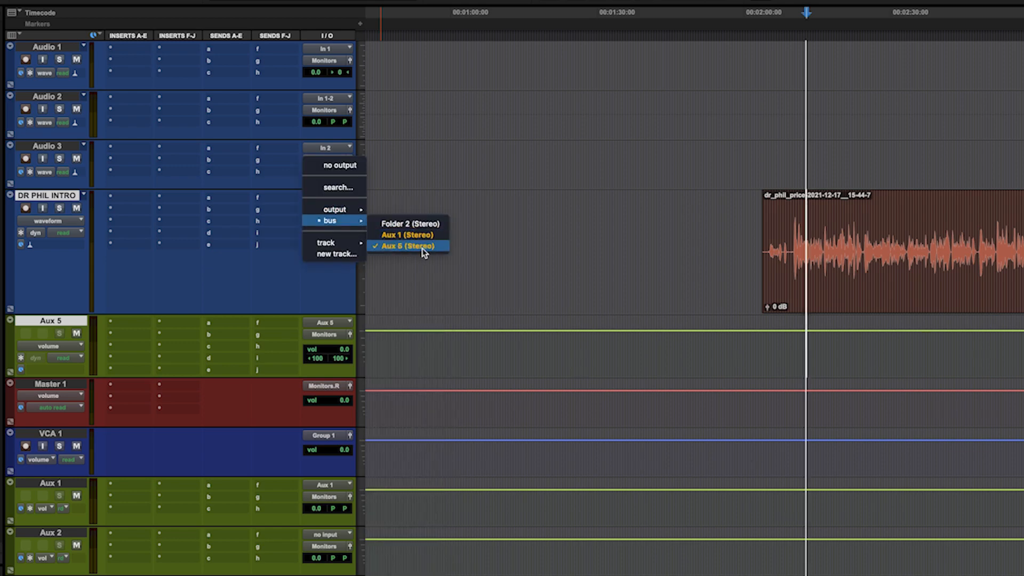
left_click(457, 247)
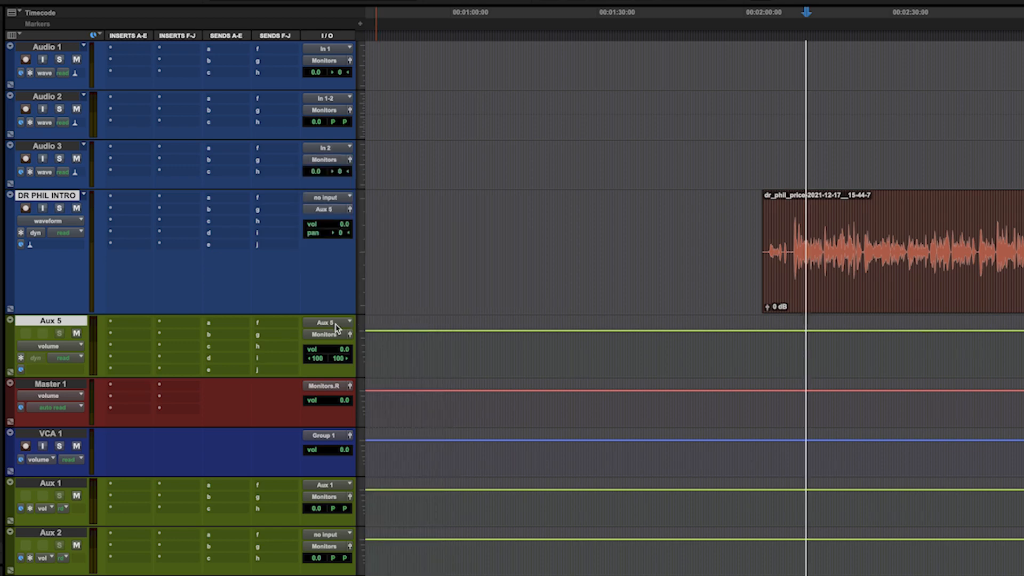
Play the DR PHIL INTRO clip from about 2:11 to audition the signal through Aux 5, and stop playback
left_click(820, 233)
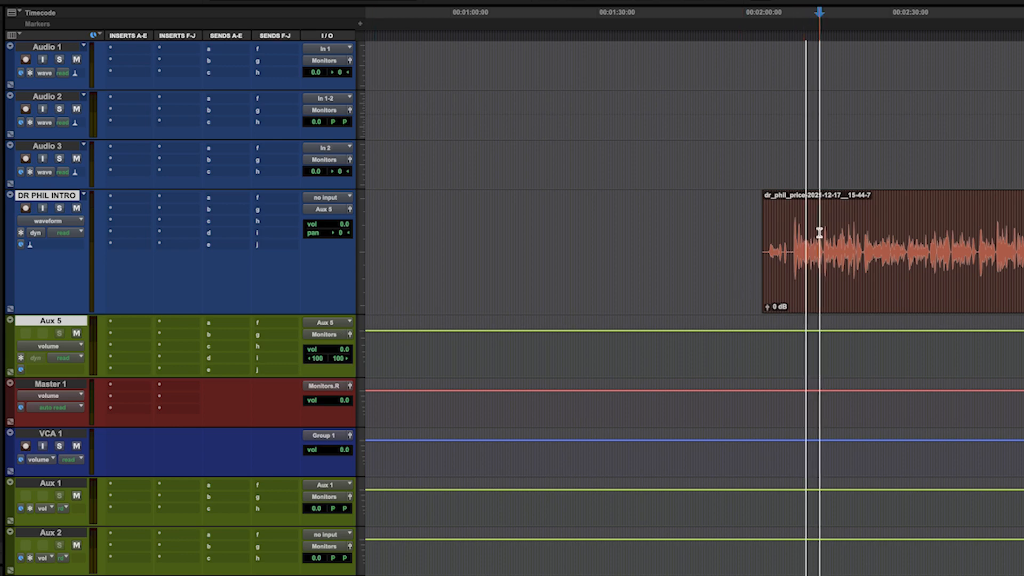
key("space")
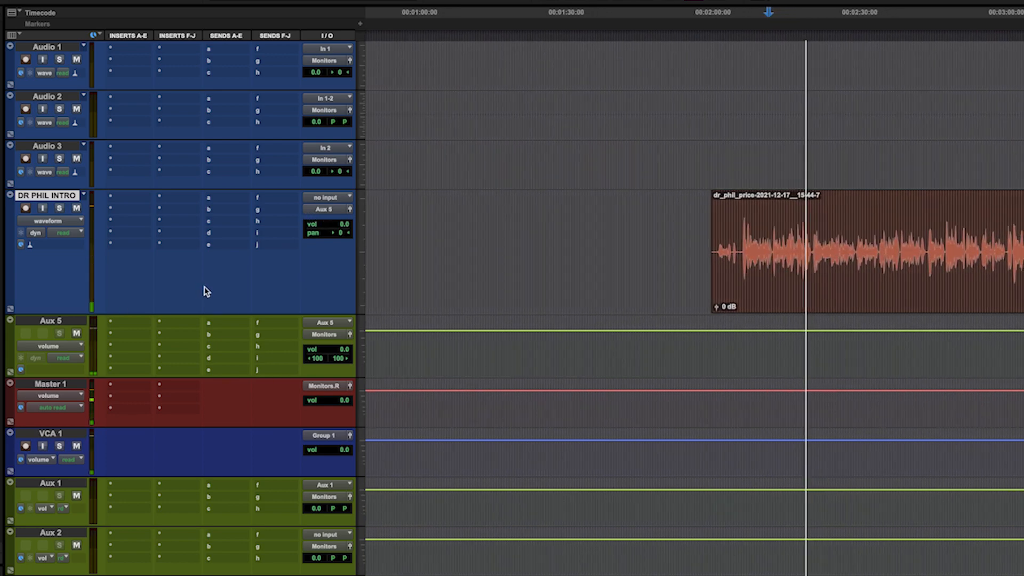
key("space")
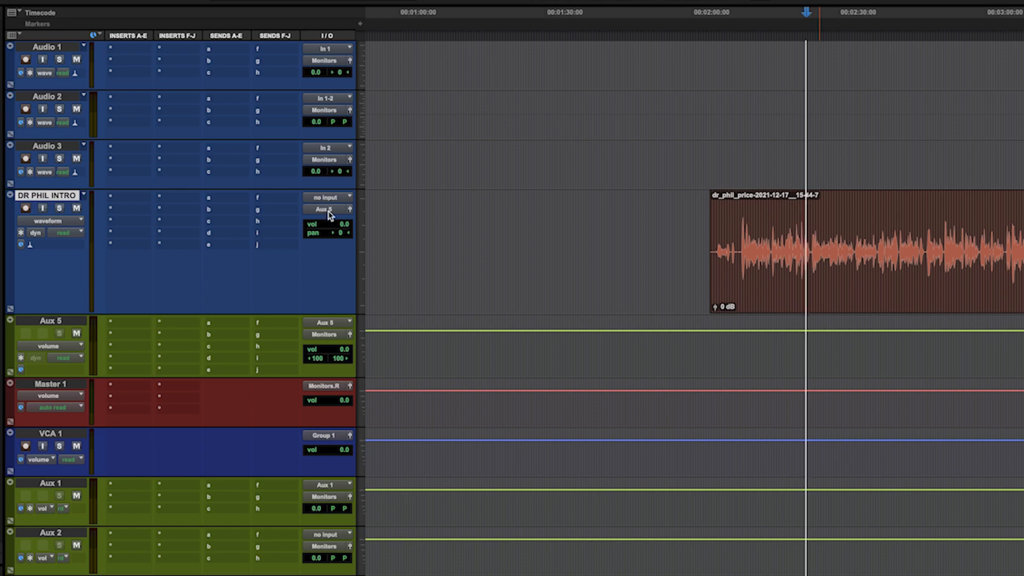
Review the output destinations available for the Aux 5 and Master 1 tracks
left_click(327, 339)
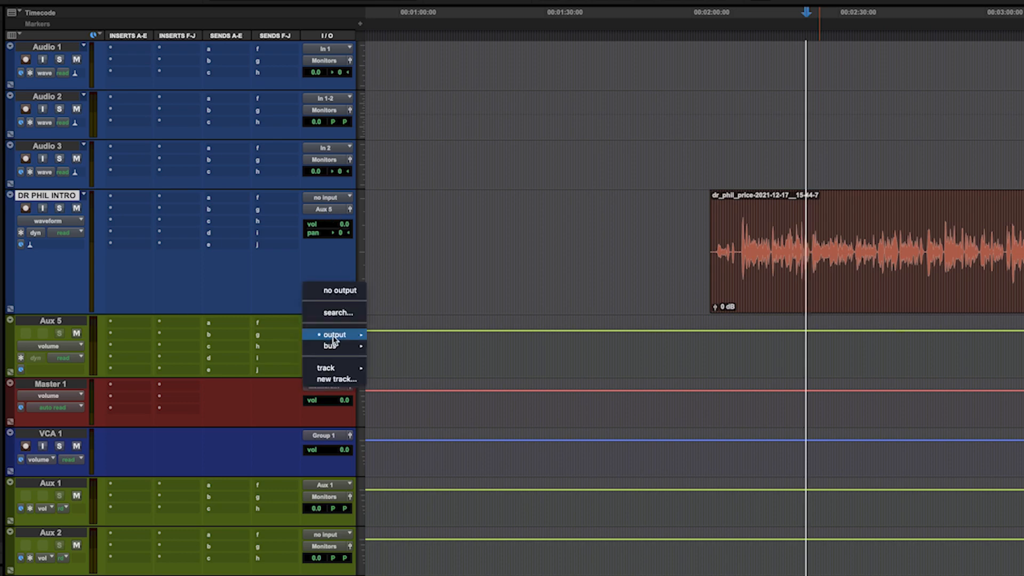
left_click(350, 379)
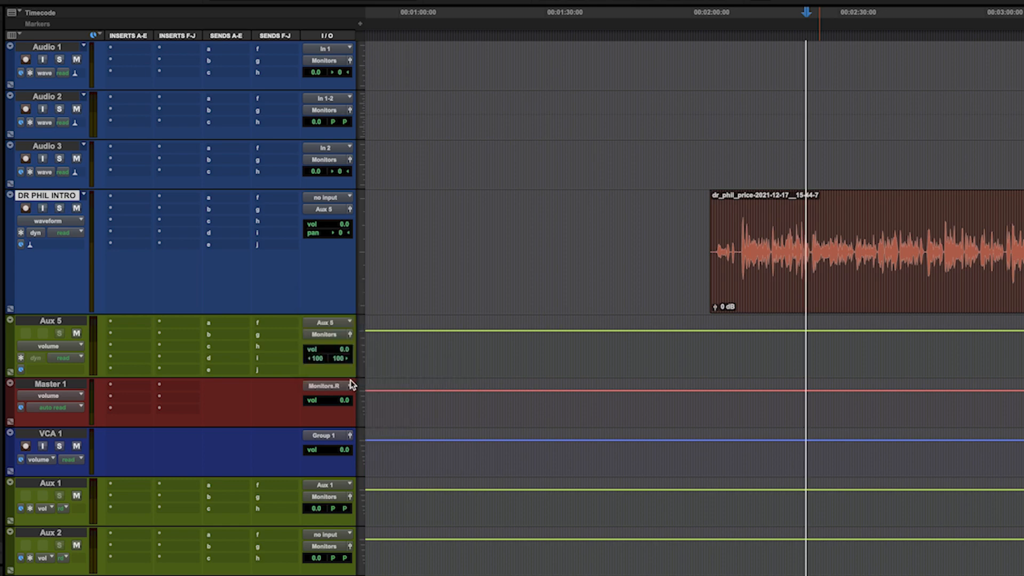
left_click(330, 390)
left_click(255, 398)
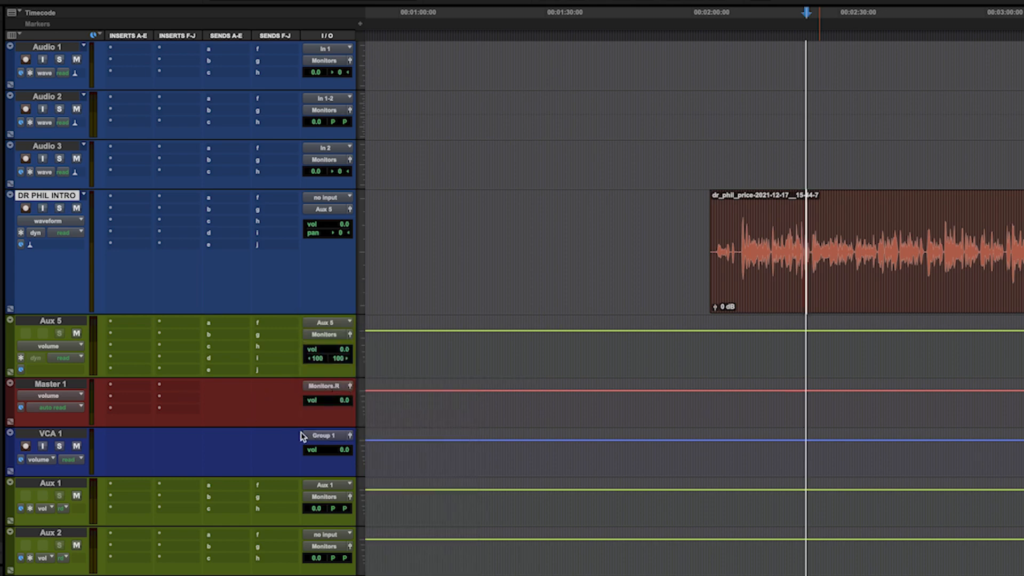
Check the VCA 1 track's group assignment and test its solo and mute controls on the grouped tracks
left_click(315, 437)
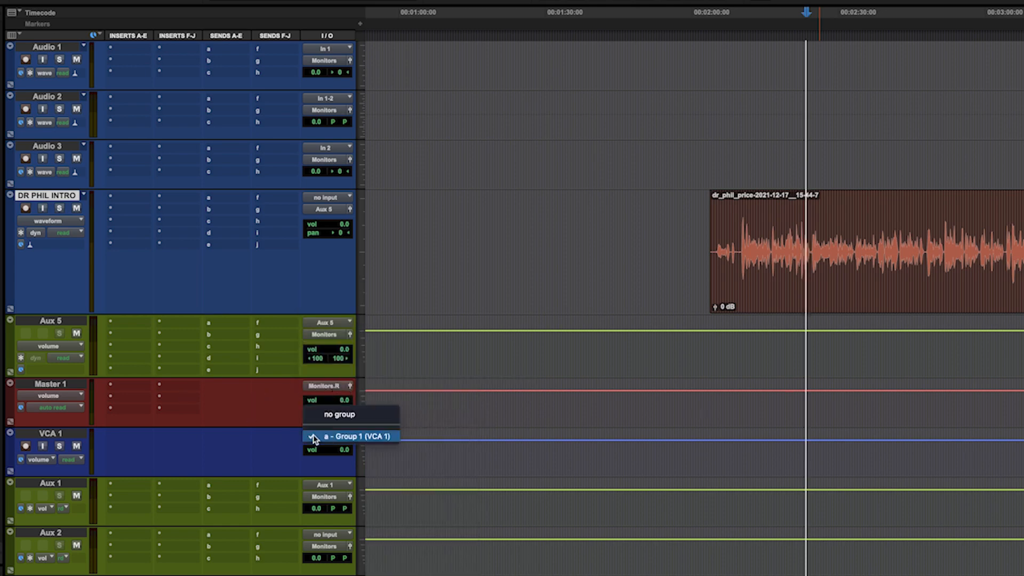
left_click(286, 454)
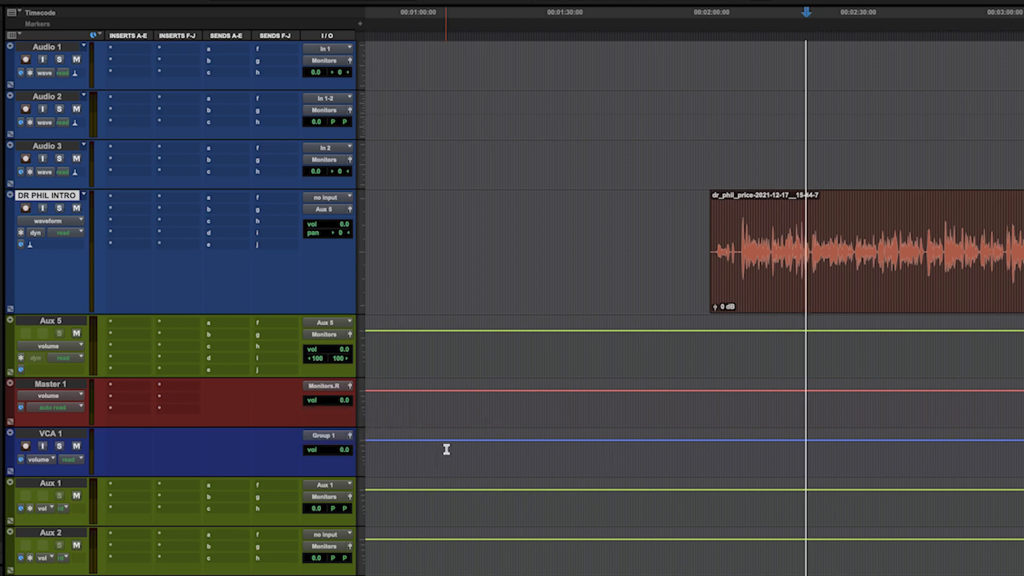
left_click(59, 446)
left_click(59, 446)
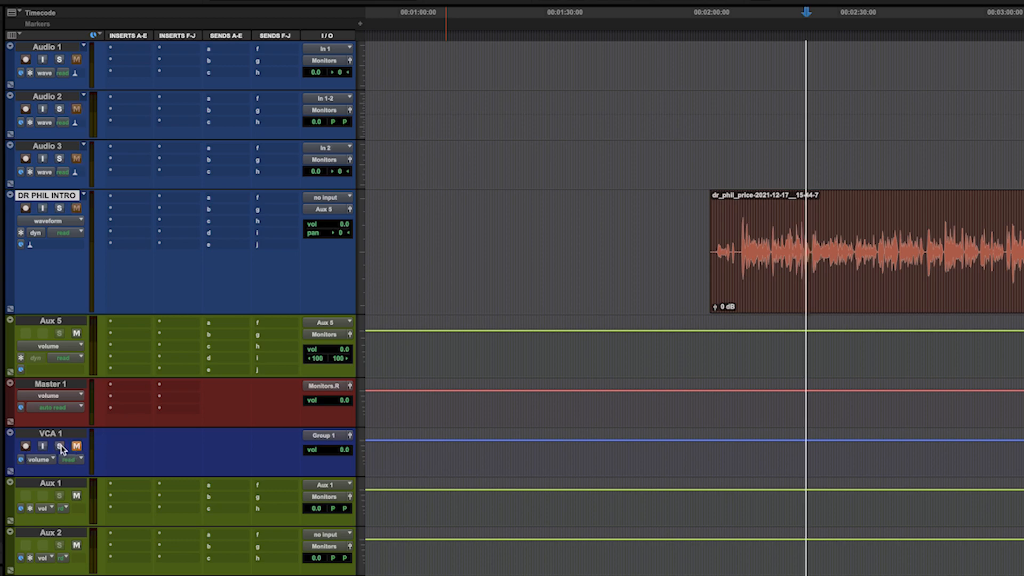